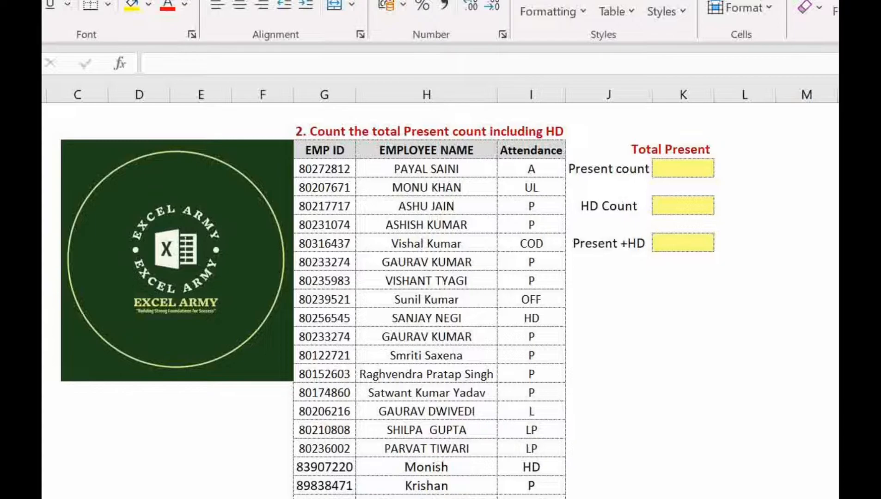
left_click(806, 150)
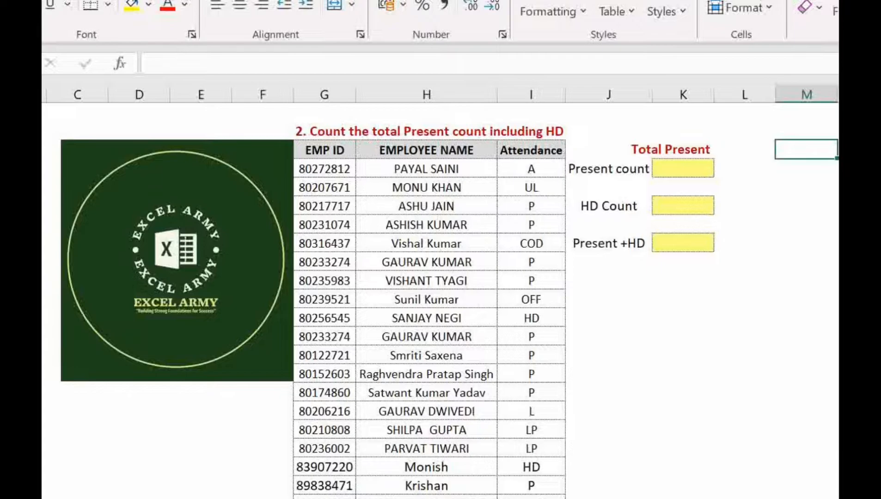
left_click(671, 149)
left_click(744, 169)
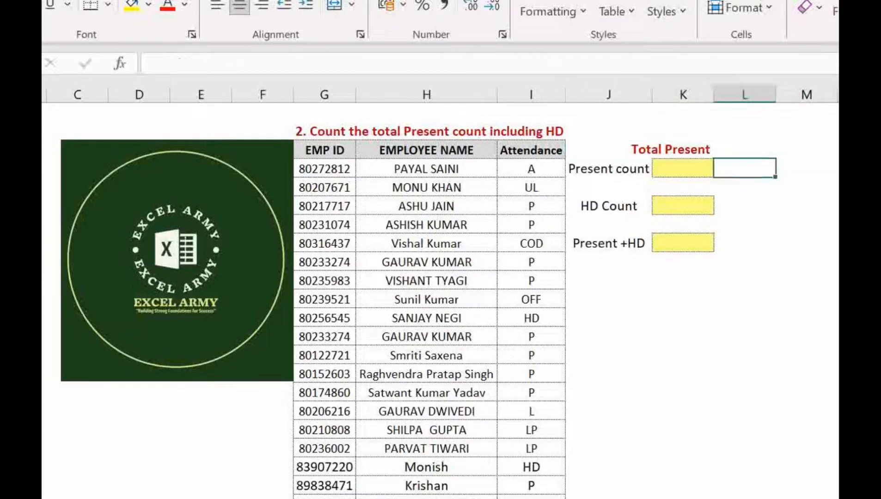
Step: Start a COUNTIFS formula in the yellow Present count cell with the attendance cells I3:I32 as its criteria range
left_click(683, 168)
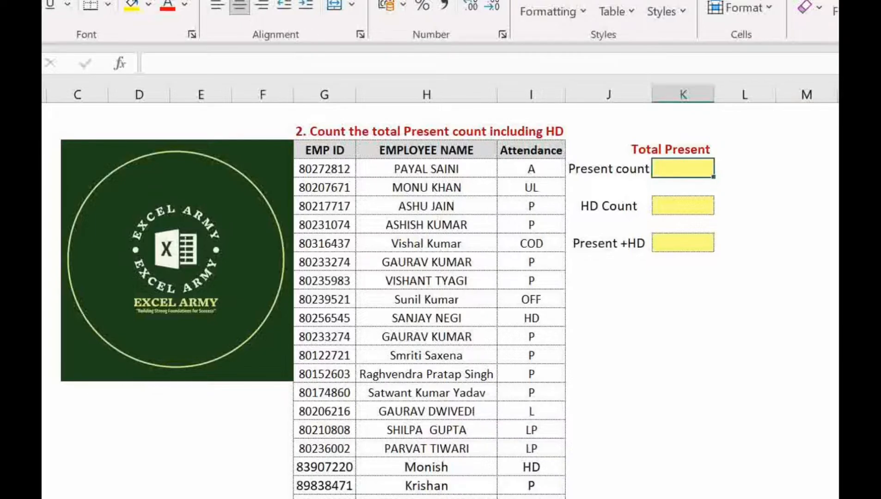
type("=count")
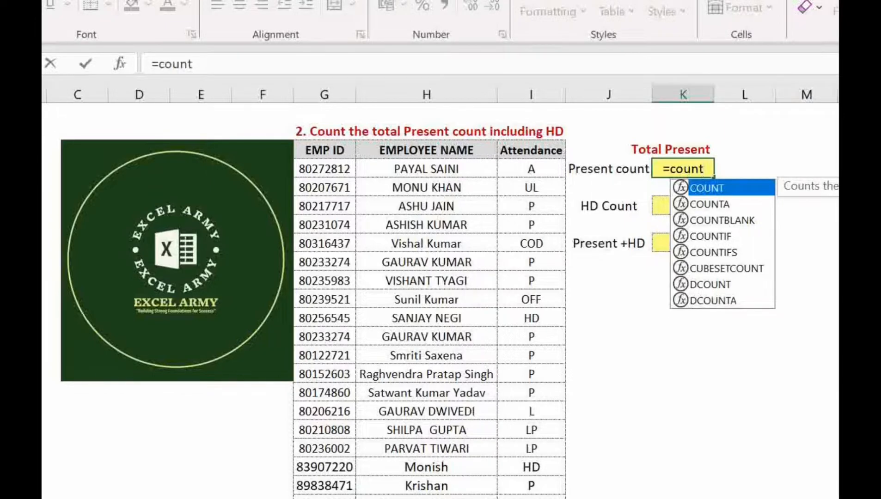
key("Down")
key("Down")
key("Down")
key("Down")
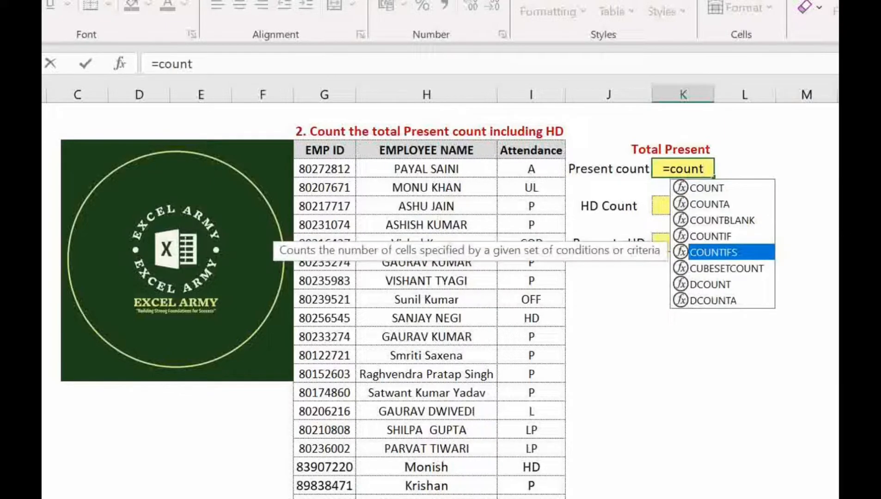
key("Tab")
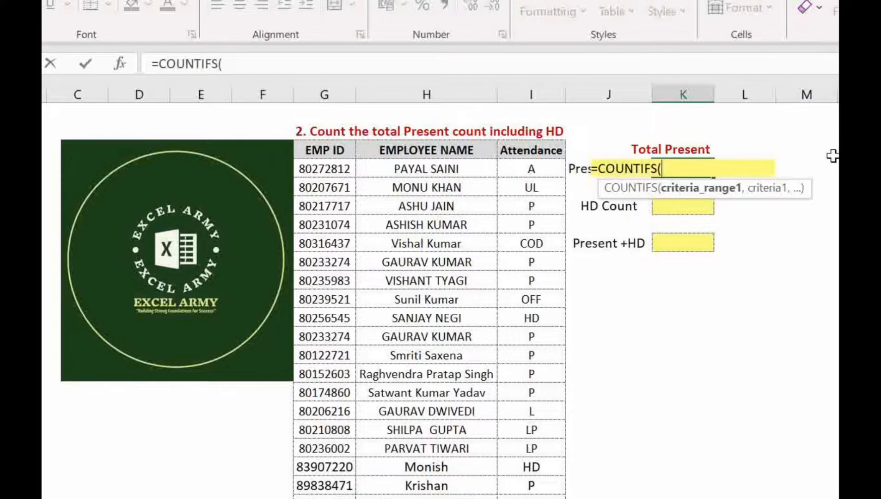
left_click(530, 187)
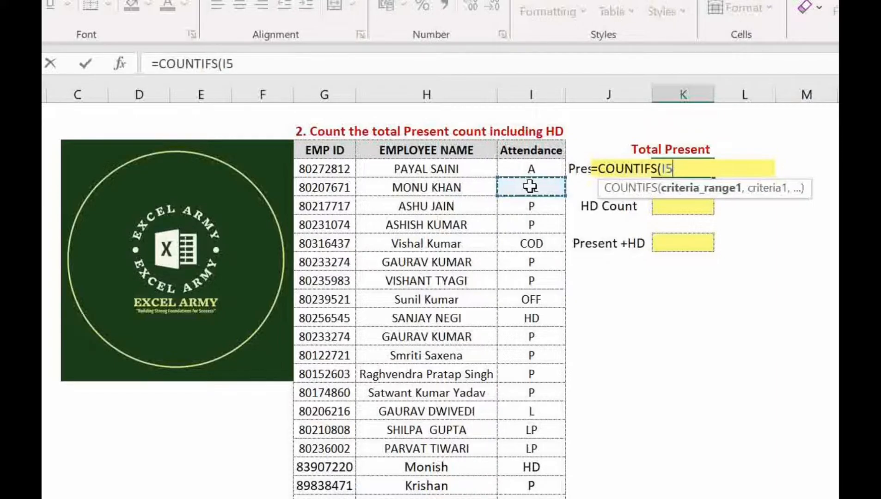
key("Up")
key("Up")
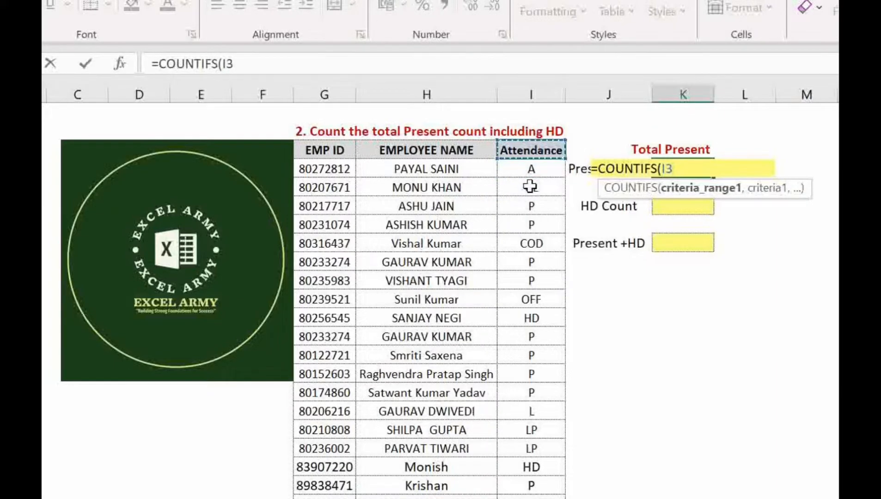
key("ctrl+shift+Down")
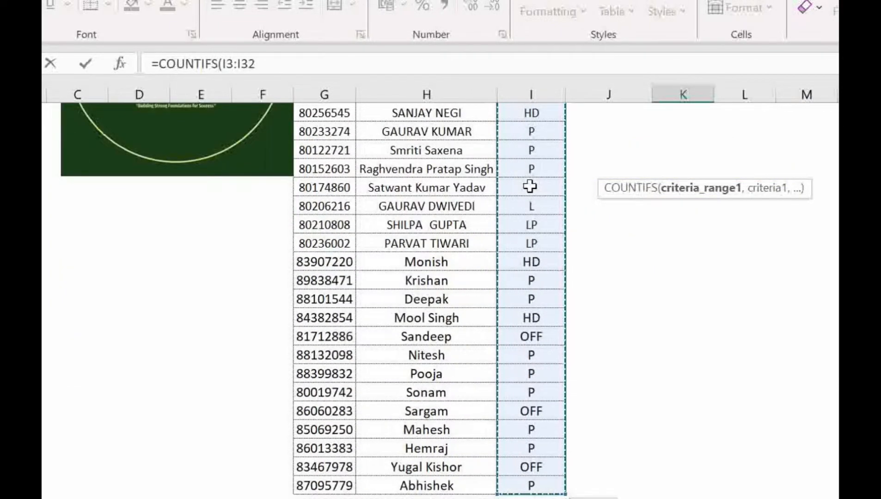
Step: Complete the Present count formula with the criterion "P" and enter it
type(",")
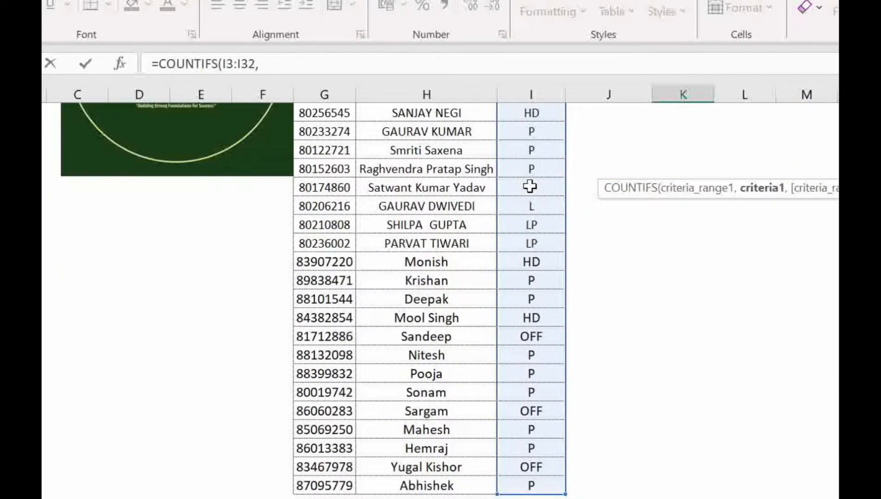
type("\"")
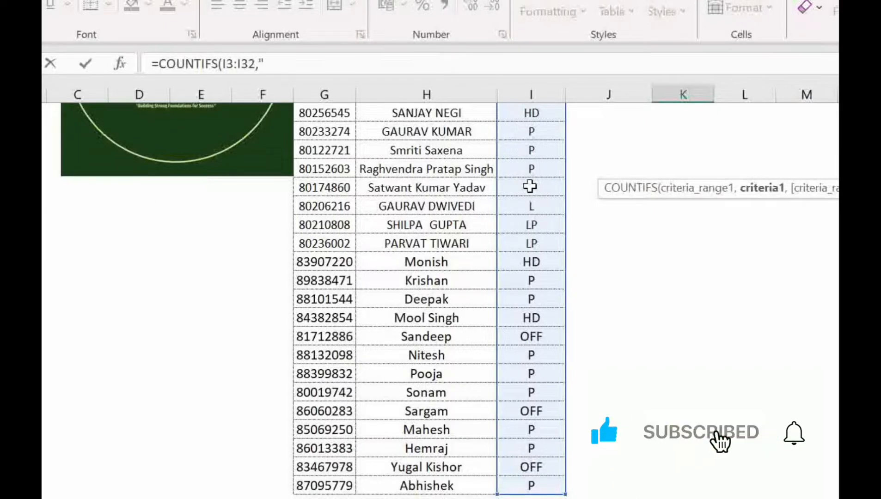
type("P")
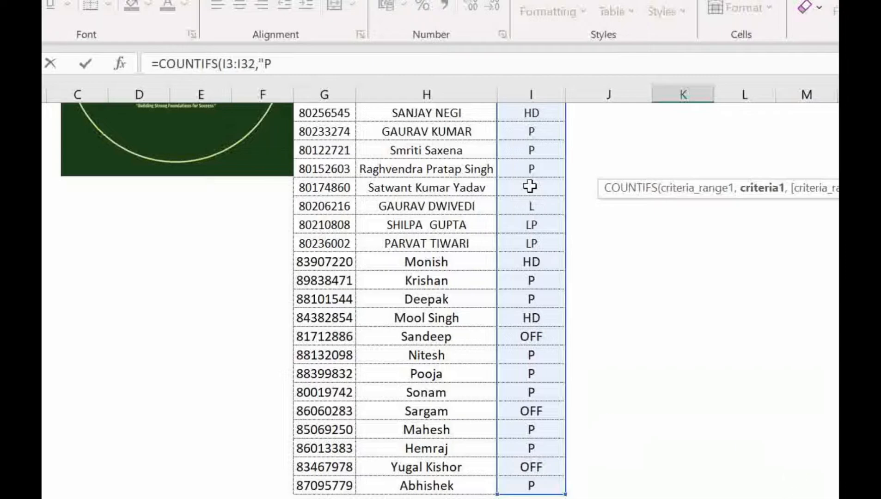
type("\")")
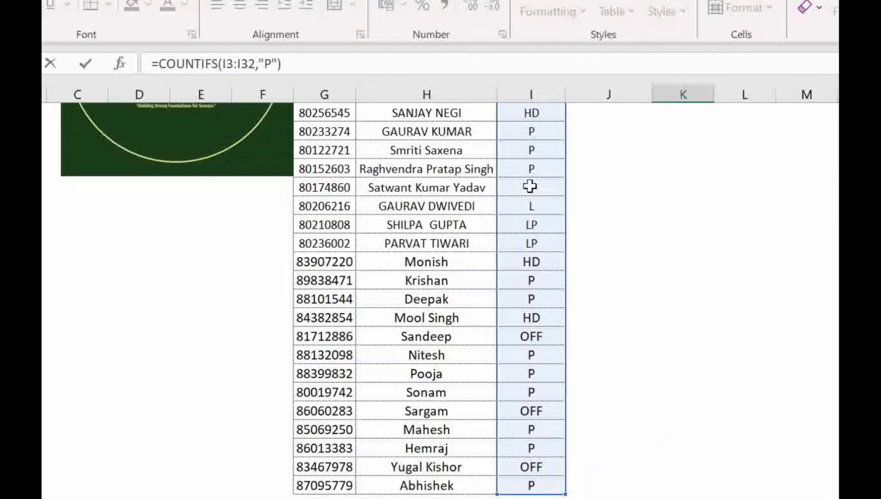
key("Return")
key("Up")
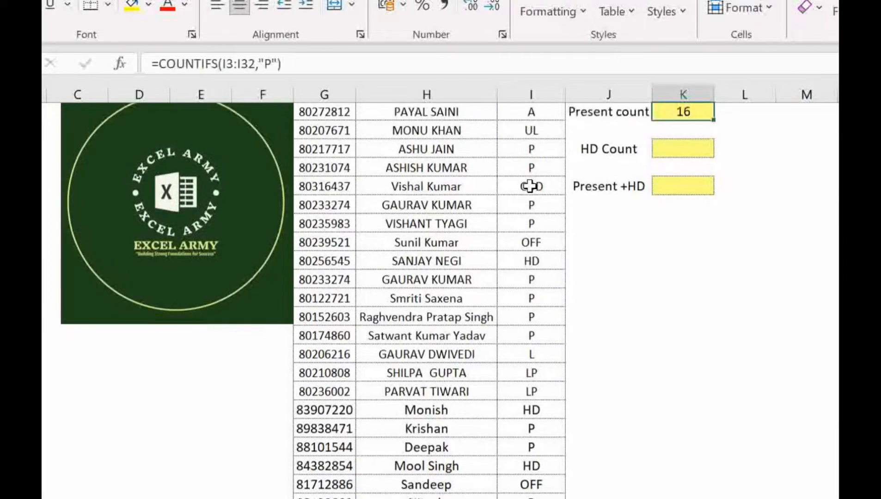
scroll(530, 187, "up", 1)
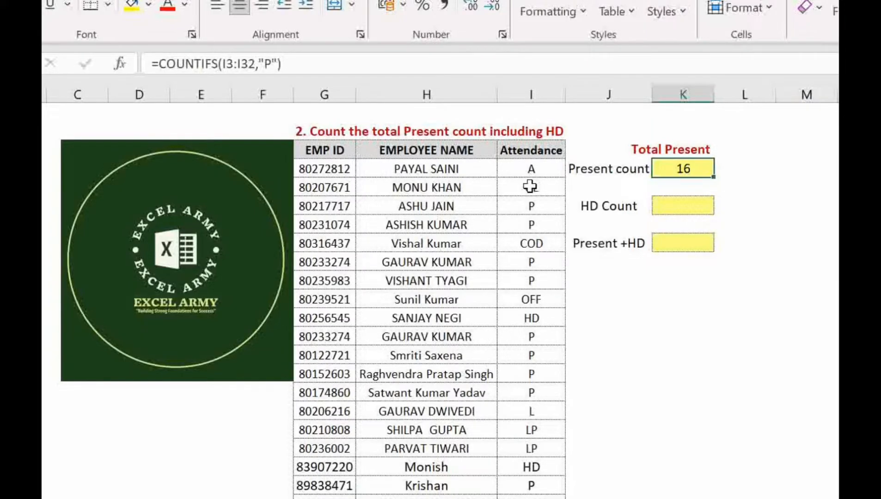
Step: Start a COUNTIFS formula in the HD Count cell with the attendance cells I4:I32 as its criteria range
key("Down")
key("Down")
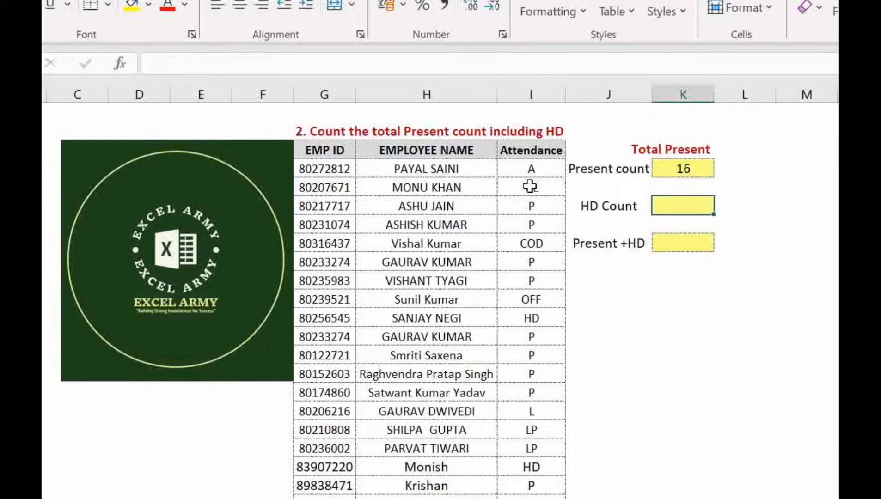
type("=")
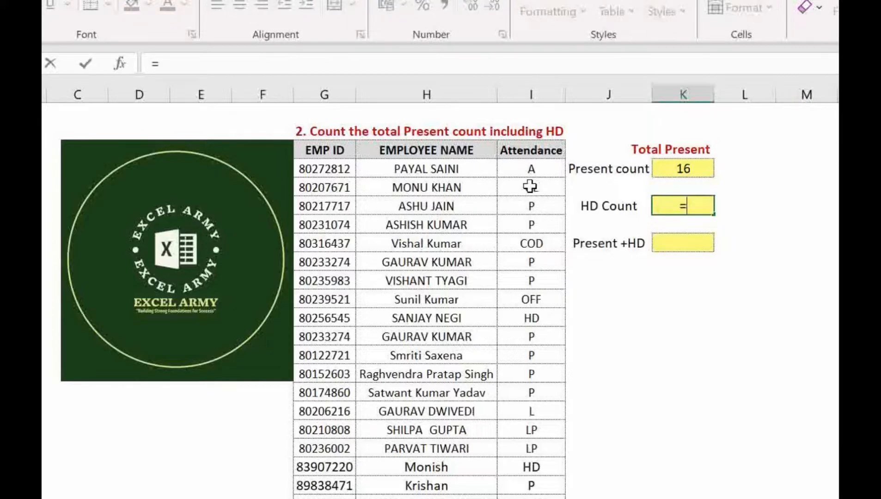
type("counti")
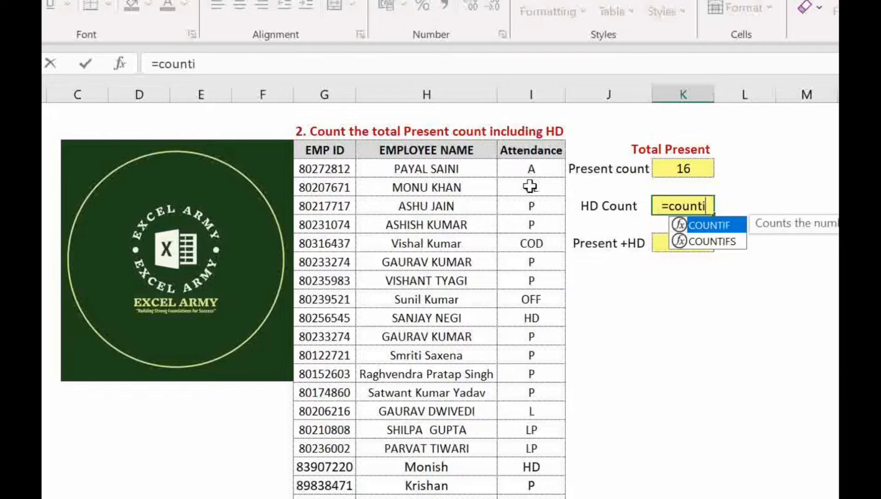
key("Down")
key("Tab")
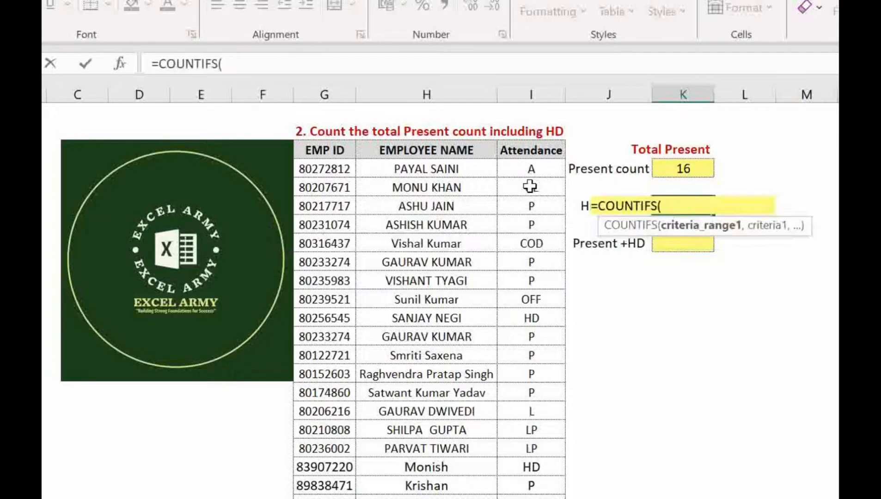
left_click(530, 169)
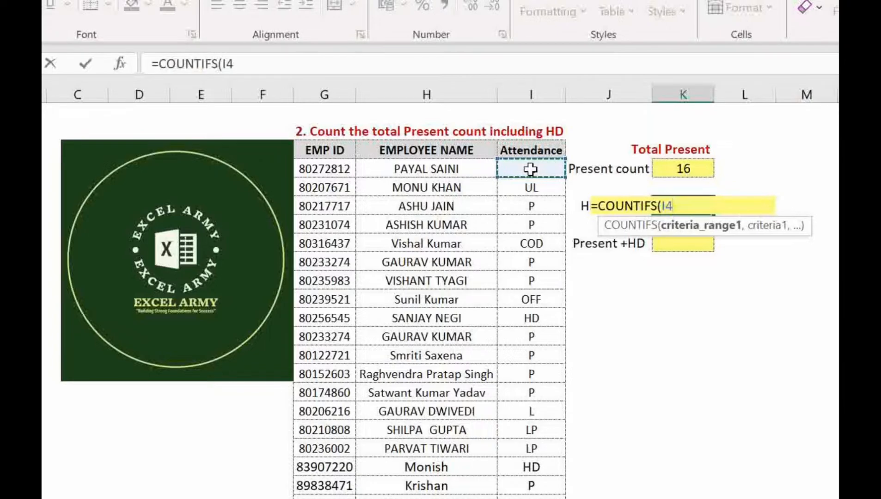
key("ctrl+shift+Down")
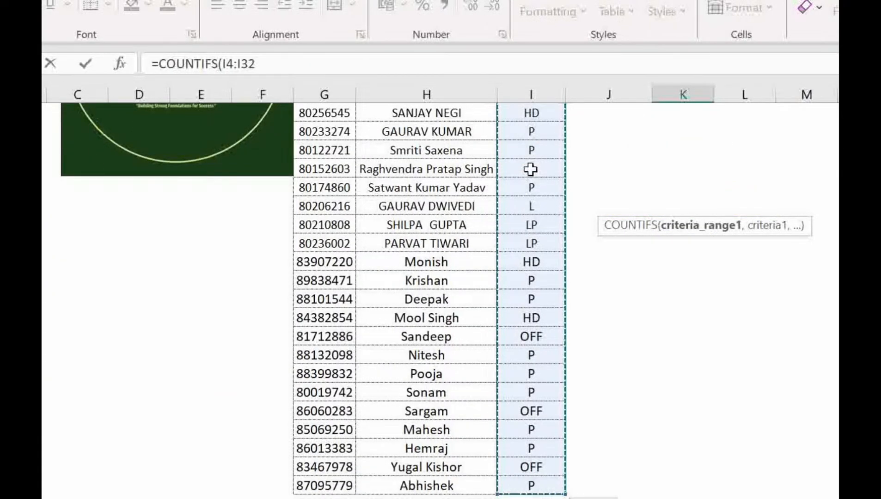
Step: Complete the HD Count formula with the criterion "HD" and enter it
type(",")
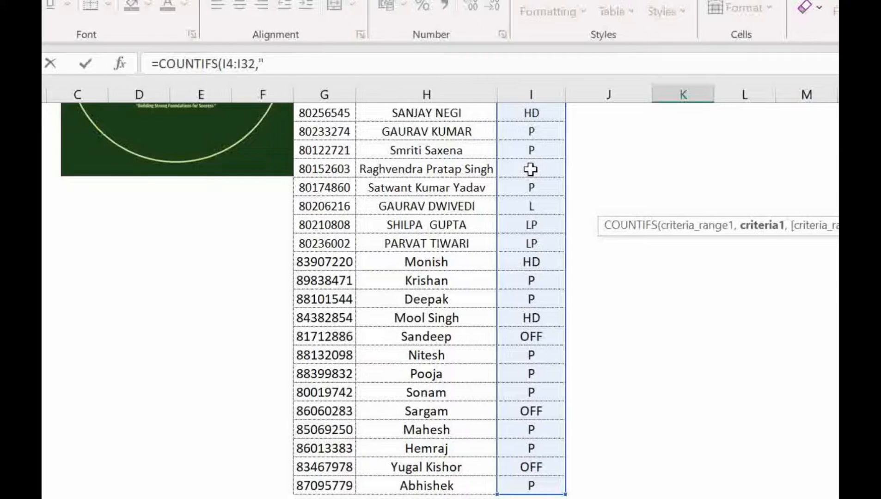
type("\"HD\")")
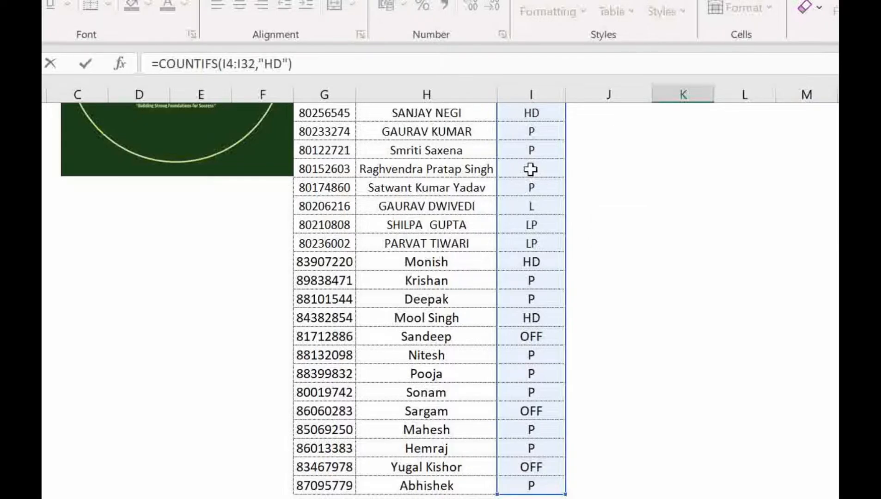
key("Return")
Step: Review the COUNTIFS formulas in the Present count and HD Count cells
key("Up")
key("Up")
key("Up")
key("Up")
key("Up")
key("Up")
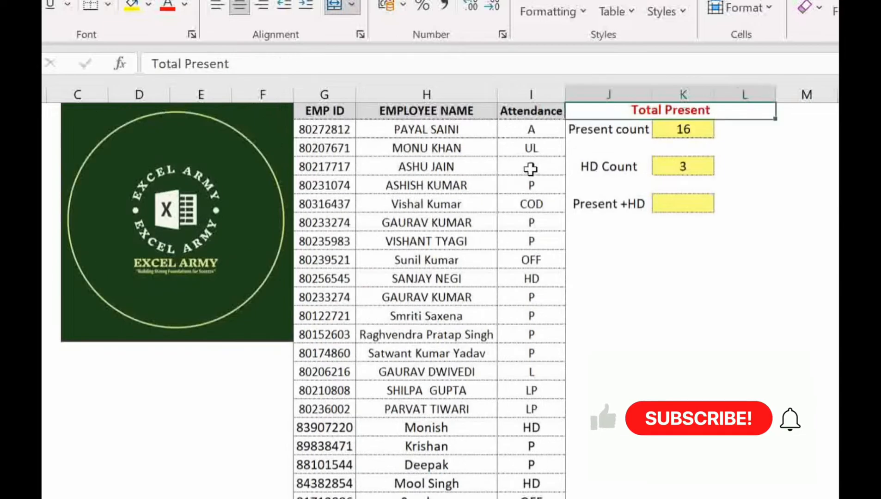
key("Down")
key("Down")
key("Down")
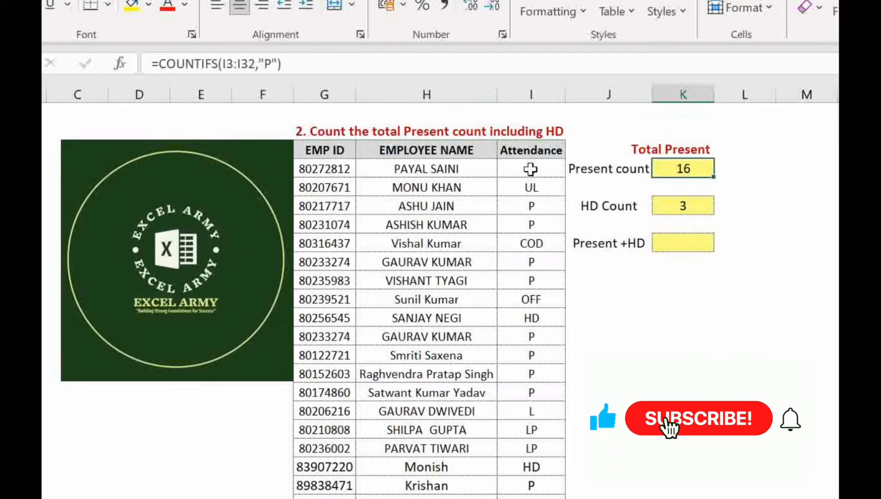
key("Down")
key("Down")
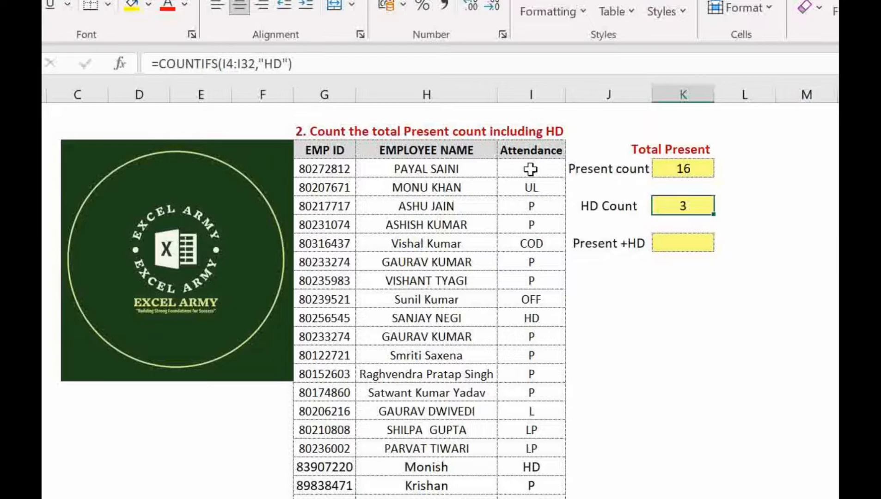
Step: Turn on filtering for the whole header row containing the Attendance heading
key("Up")
key("Left")
key("Left")
key("Up")
key("Up")
key("shift+space")
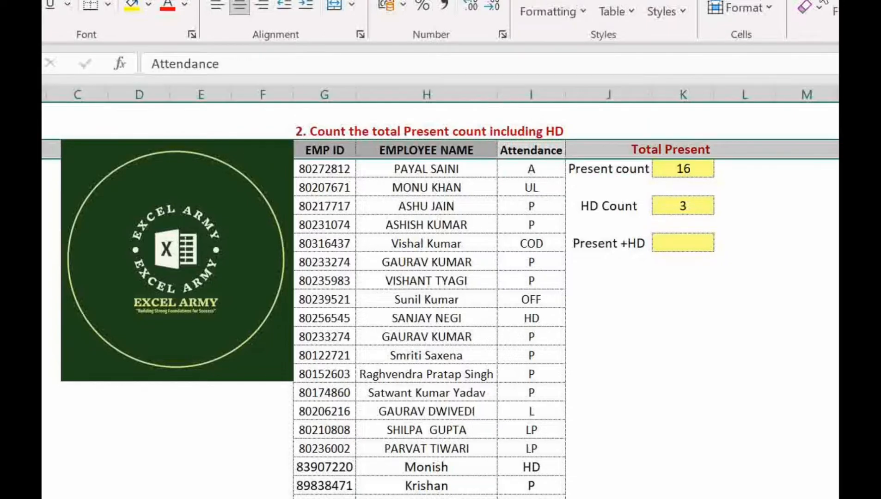
key("ctrl+shift+l")
key("Page_Down")
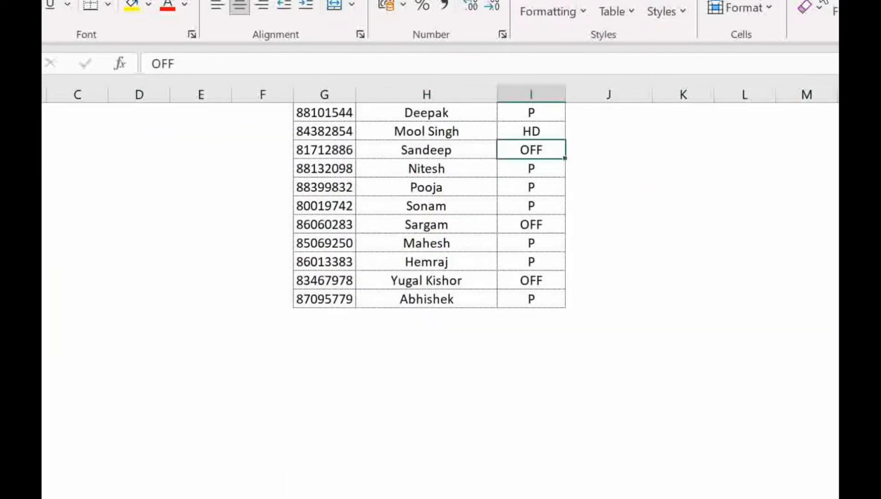
key("Page_Up")
Step: Filter the Attendance column to show only P and select the filtered attendance cells to check the present count
key("alt+Down")
key("Down")
key("Down")
key("Down")
key("Down")
key("Down")
key("Down")
key("Down")
key("Down")
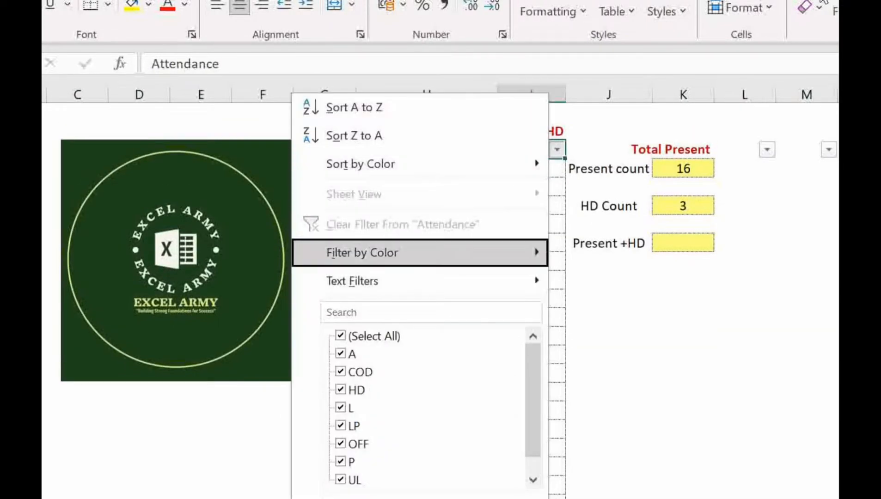
key("space")
key("Down")
key("Down")
key("Down")
key("Down")
key("Down")
key("Down")
key("Down")
key("space")
key("Return")
key("Down")
key("ctrl+shift+Down")
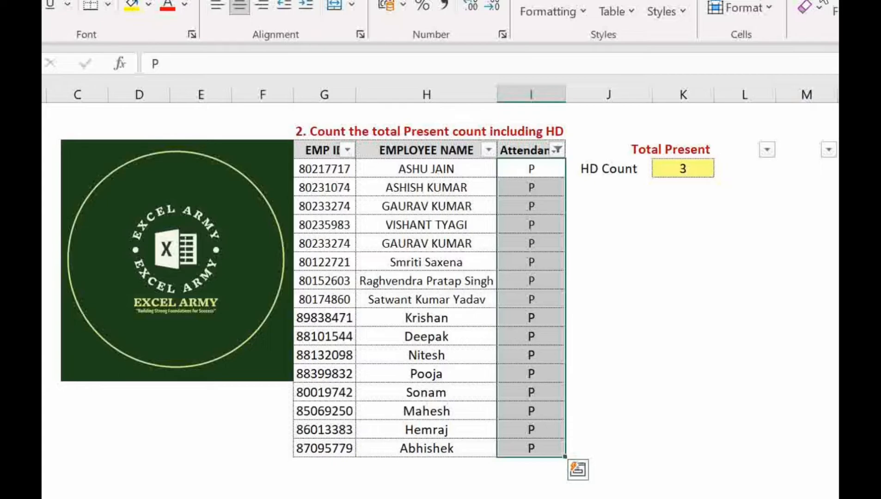
Step: Change the Attendance filter to show only HD and select the filtered cells to check the HD count
key("Up")
key("alt+Down")
key("Down")
key("Down")
key("Down")
key("Down")
key("Down")
key("Down")
key("Down")
key("Down")
key("Down")
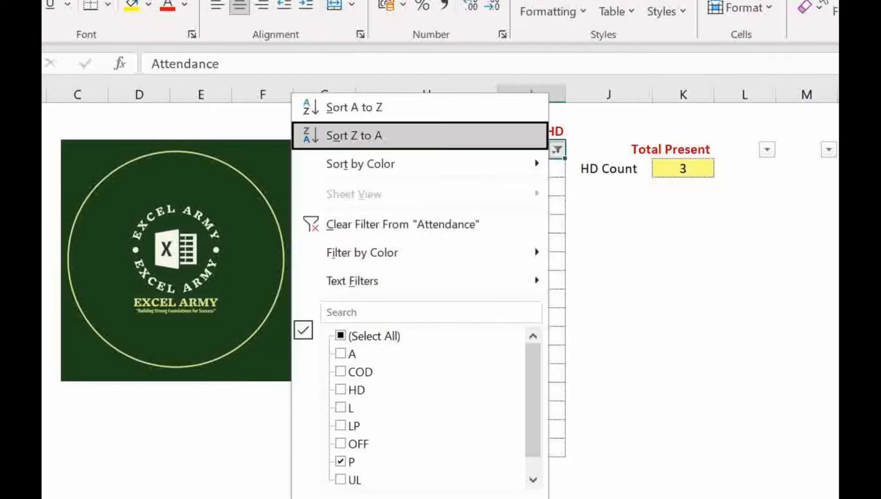
key("space")
key("Down")
key("Down")
key("Down")
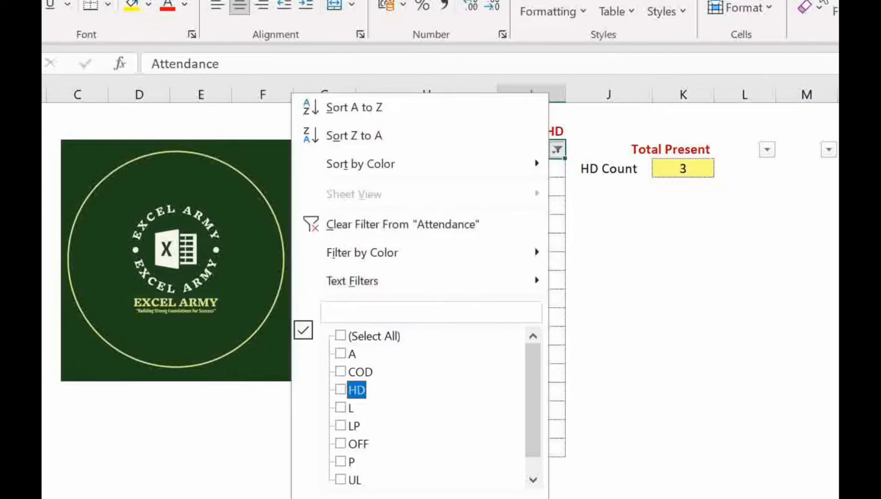
key("space")
key("Return")
key("Down")
key("ctrl+shift+Down")
key("Up")
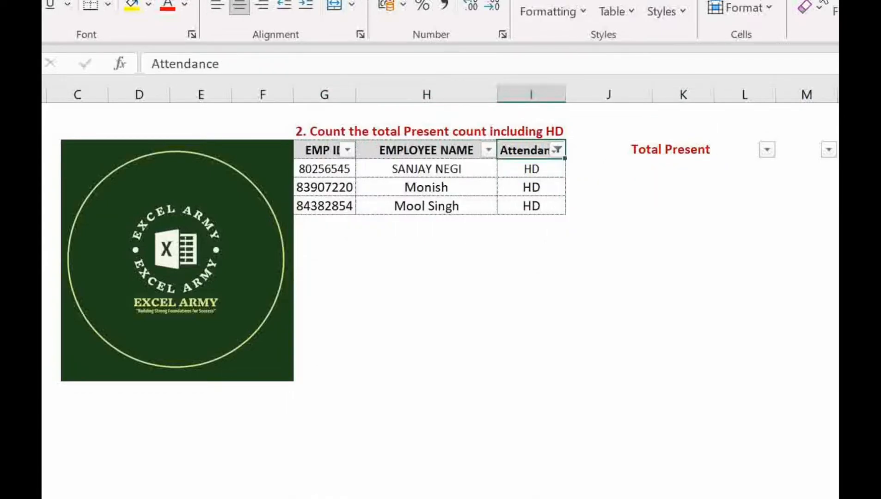
Step: Remove the filters from the header row to show all attendance records again
key("ctrl+shift+l")
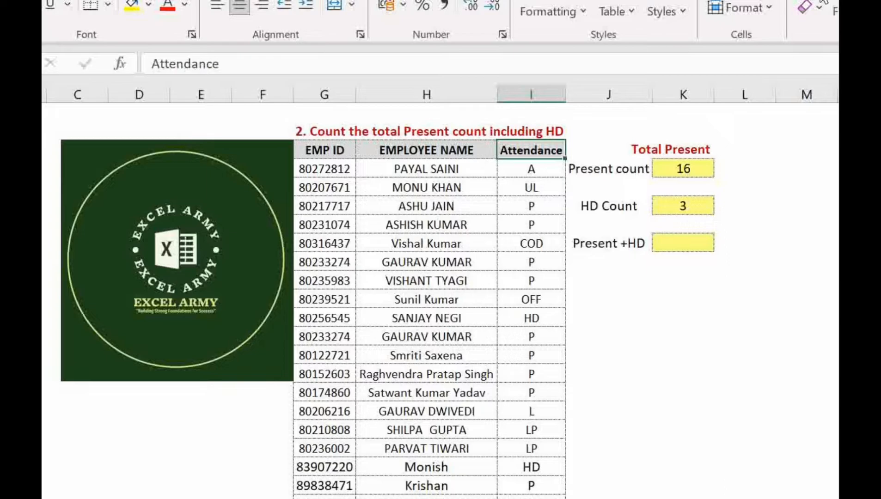
key("Right")
key("Right")
key("Right")
key("Right")
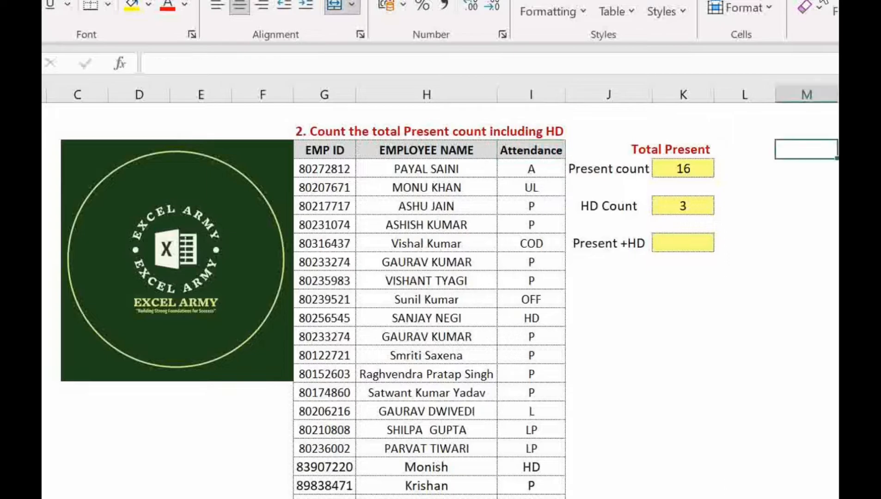
Step: Start a COUNTIFS formula in the yellow cell beside Present +HD, using the attendance entries I4:I32 as its criteria range
key("Left")
key("Down")
key("Down")
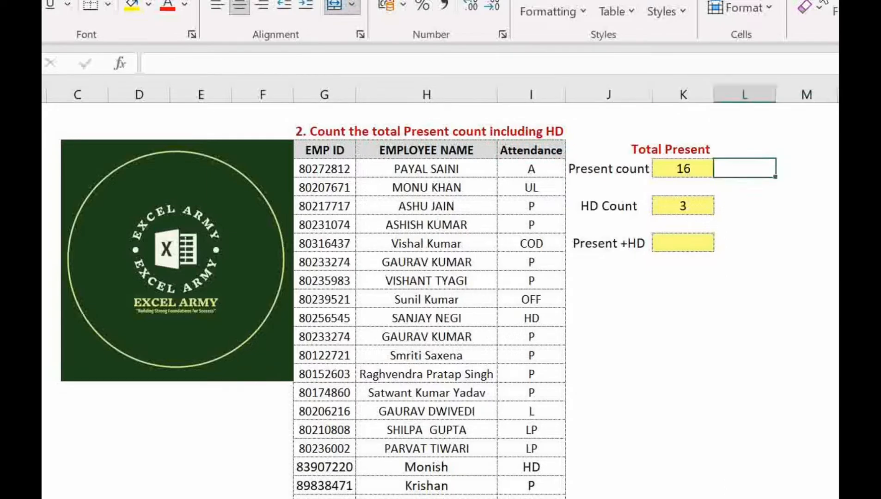
key("Down")
key("Left")
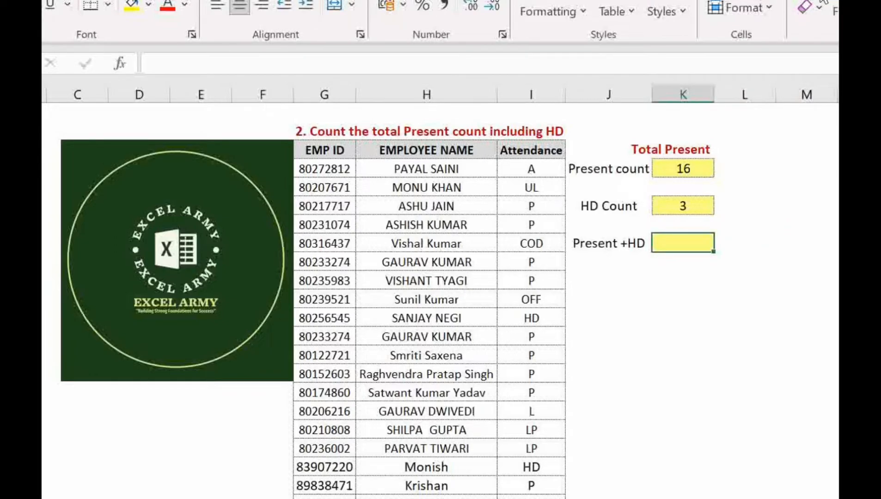
type("=count")
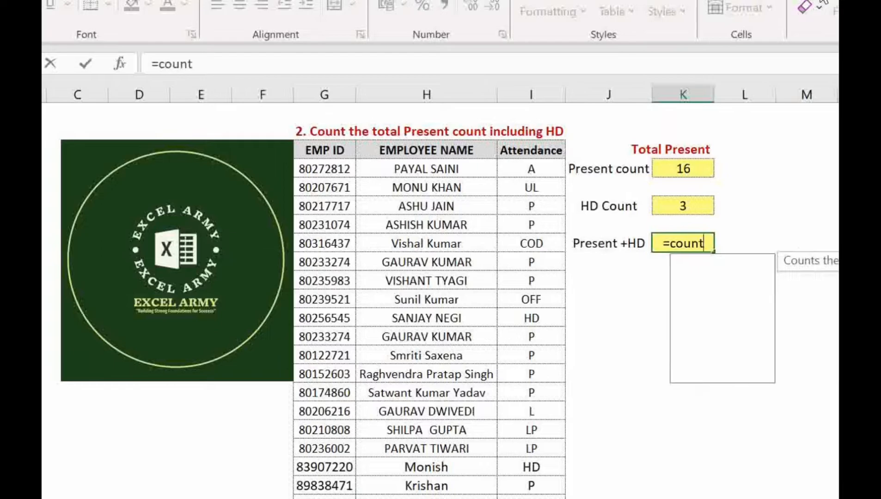
type("if")
key("Down")
key("Tab")
key("Left")
key("Left")
key("Up")
key("Up")
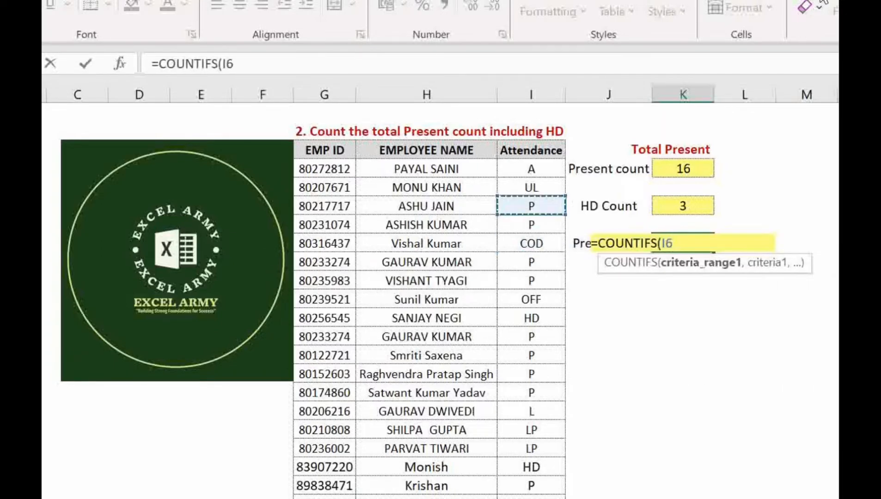
key("Up")
key("Up")
key("ctrl+shift+Down")
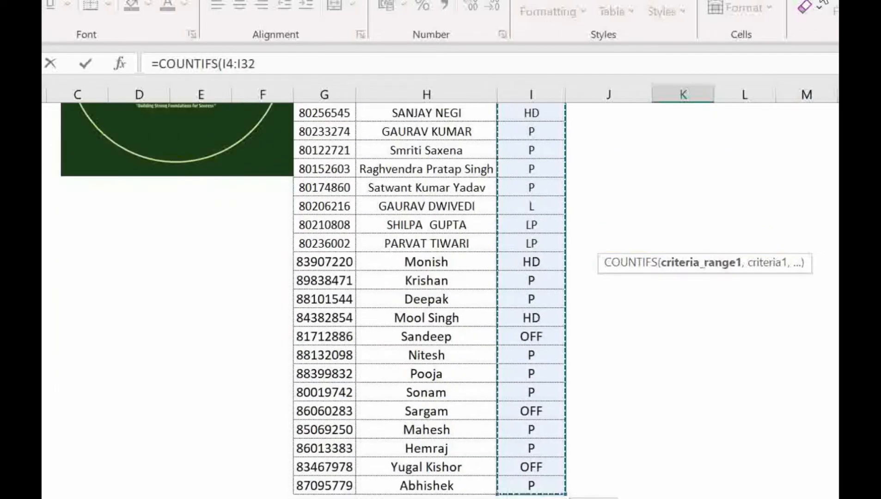
Step: Complete the Present +HD formula with "P" as the criterion and enter it
type(",\"P\")")
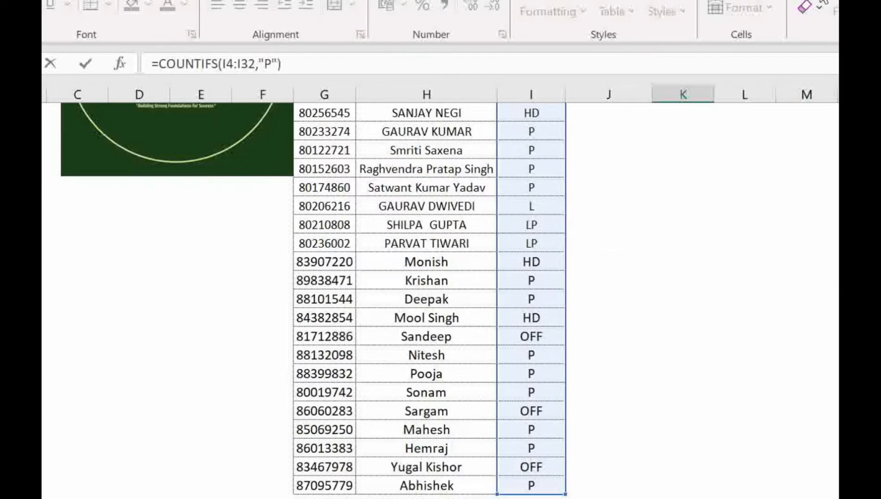
key("Return")
key("Up")
key("Up")
key("Up")
key("Up")
key("Up")
key("Up")
key("Up")
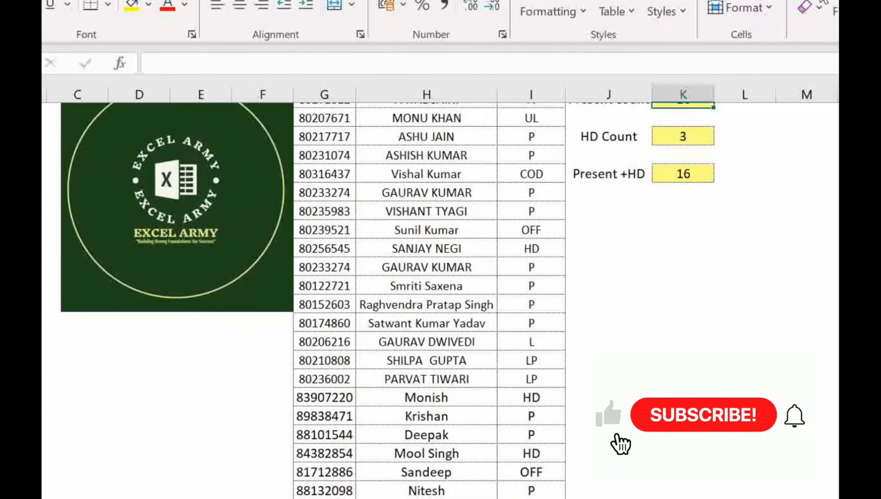
Step: Extend the Present +HD formula by adding a second COUNTIFS over the attendance range I4:I32
key("Down")
key("Down")
key("Down")
key("Down")
key("Down")
key("Down")
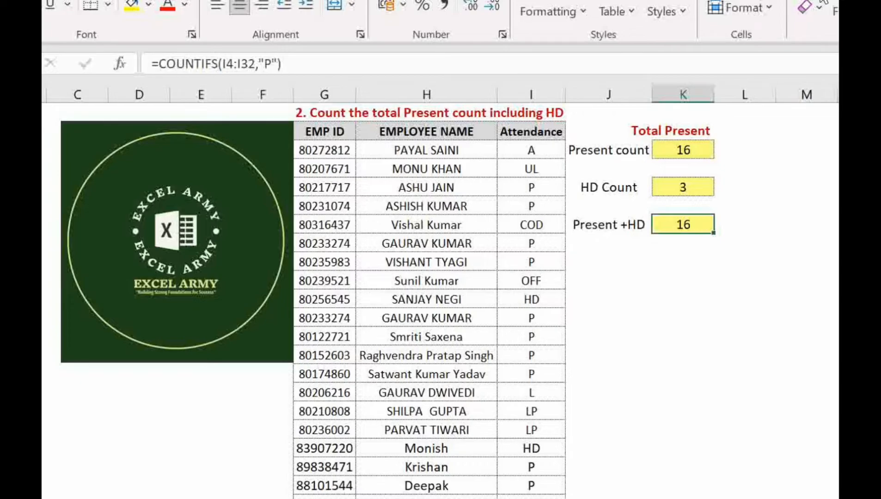
key("F2")
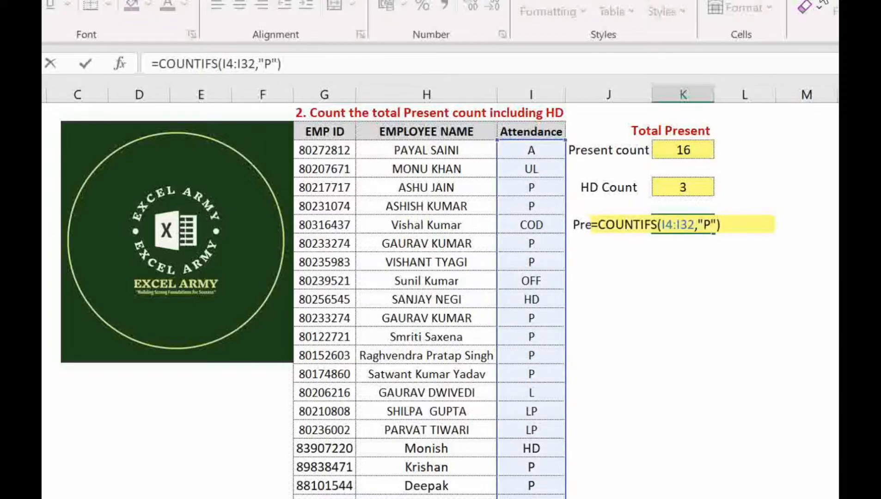
type("+co")
type("tifs")
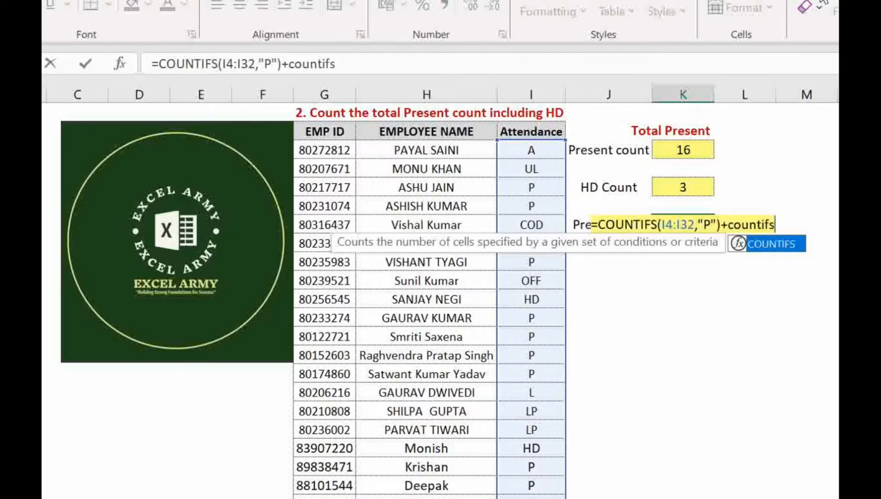
key("Tab")
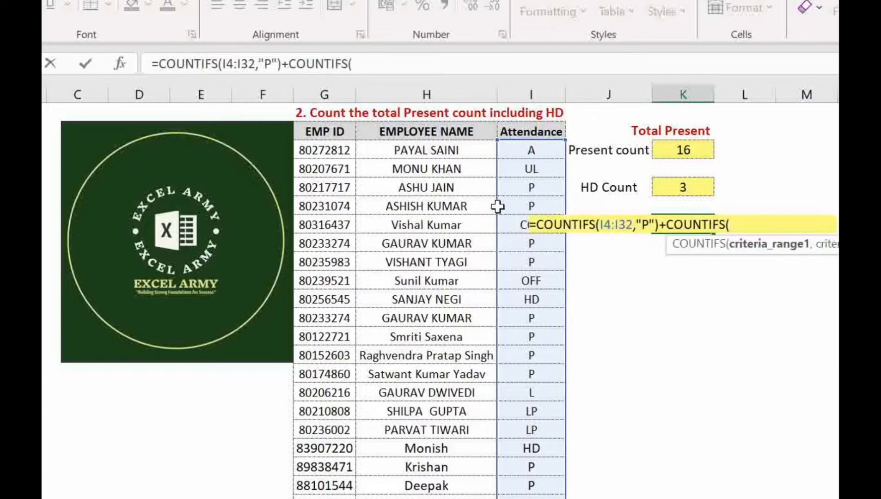
left_click(546, 157)
key("ctrl+shift+Down")
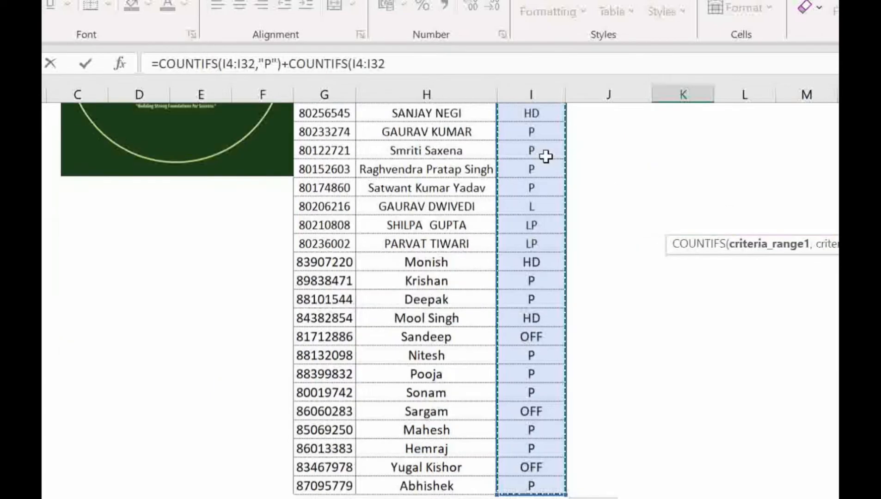
Step: Give the second COUNTIFS the criterion "HD" and enter the combined formula
type(",\"HD")
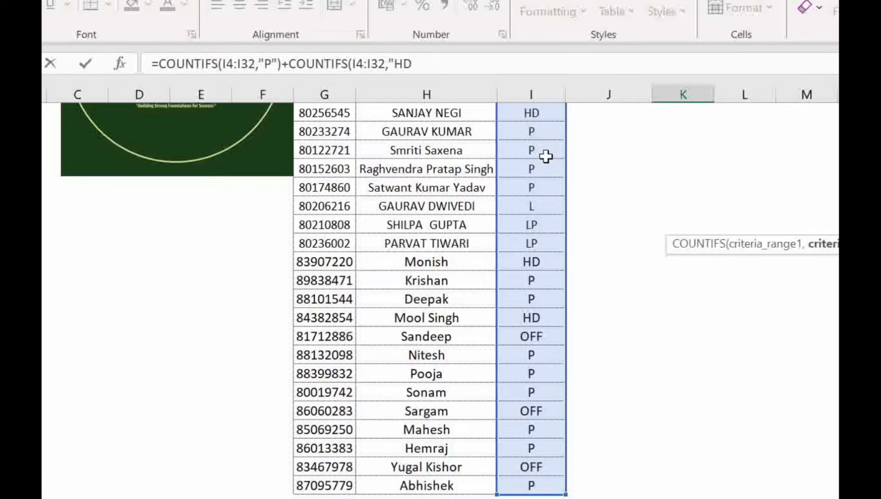
type("\")")
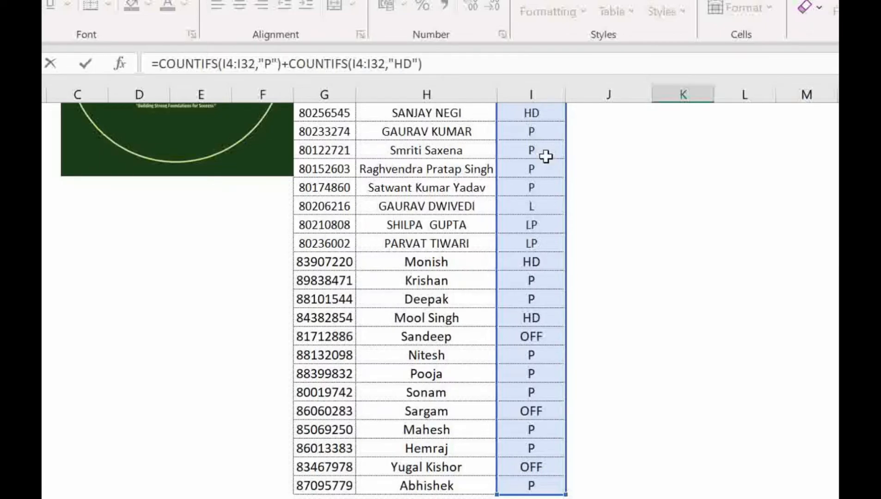
key("Return")
key("Up")
key("Up")
key("Up")
key("Up")
key("Up")
key("Up")
key("Up")
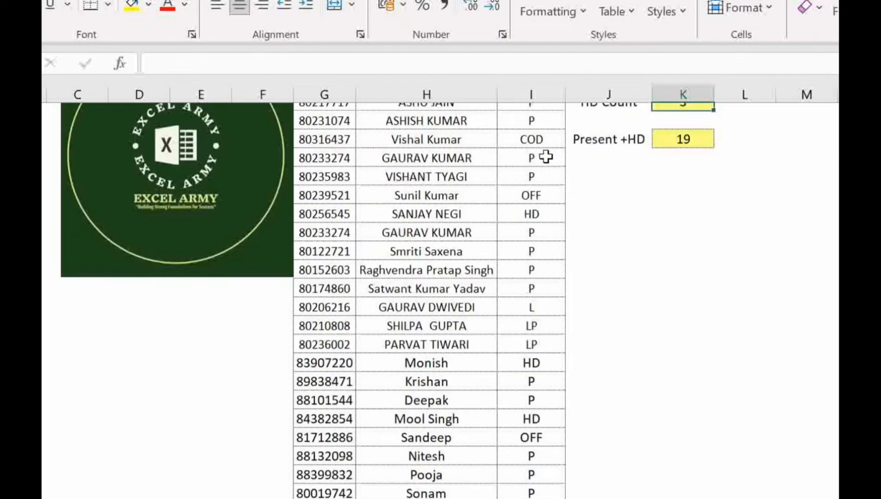
Step: Divide the HD COUNTIFS in the Present +HD formula by 2 so each HD entry counts as half a day
key("Down")
key("Down")
key("Down")
key("Down")
key("Down")
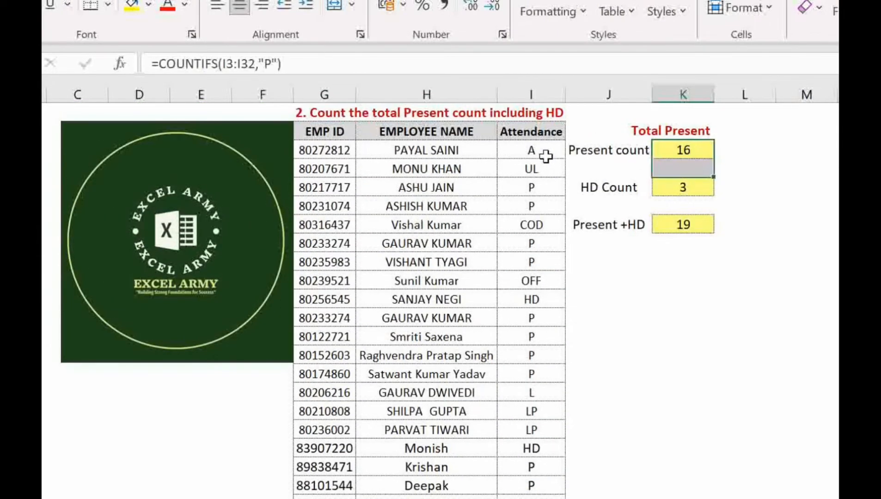
key("Down")
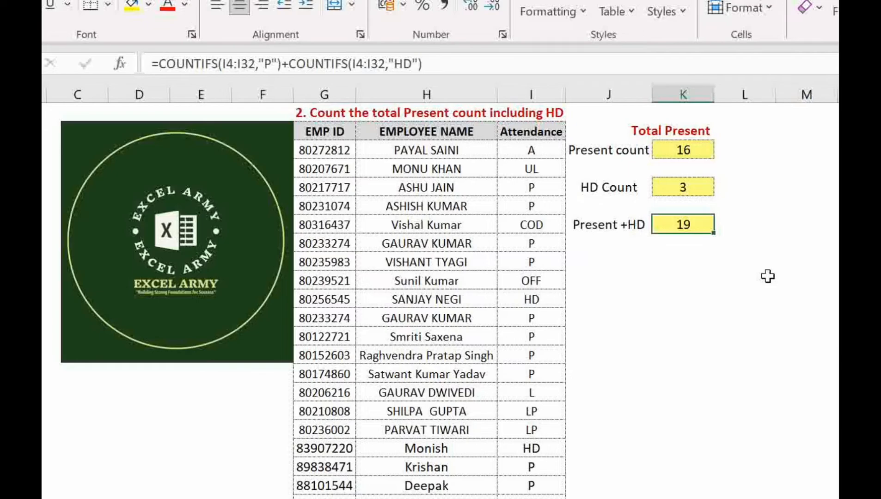
key("F2")
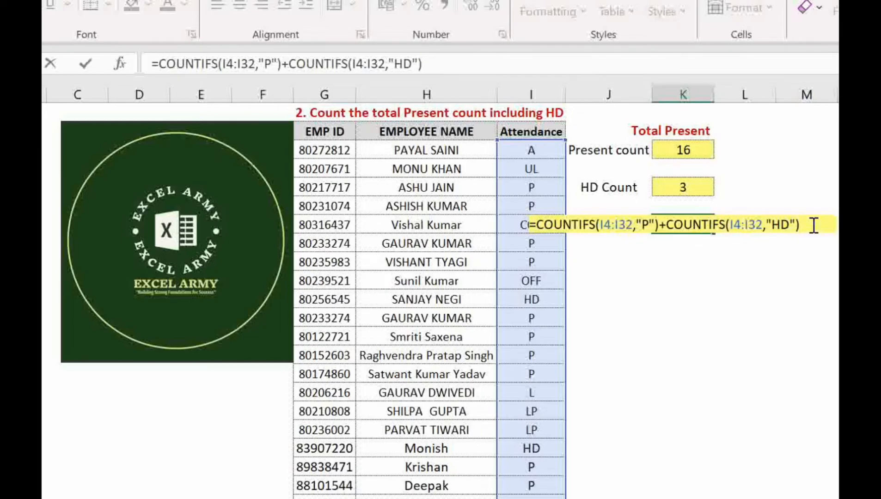
type("/2")
key("Return")
key("Down")
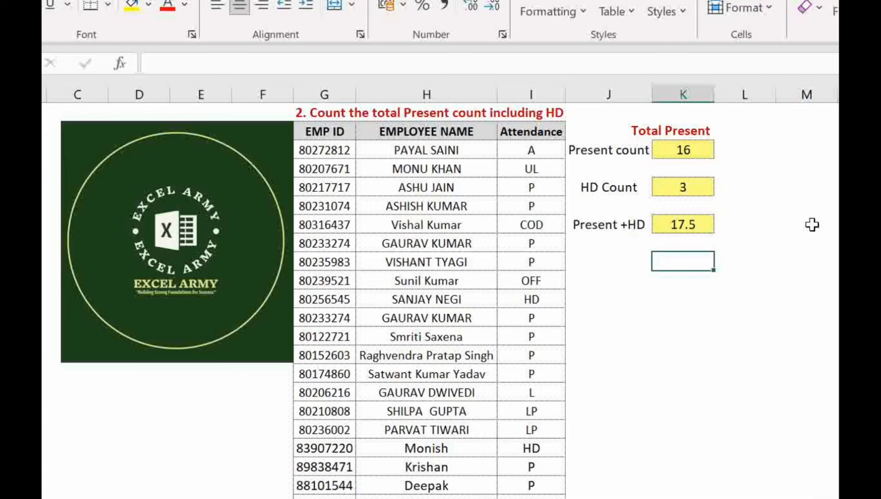